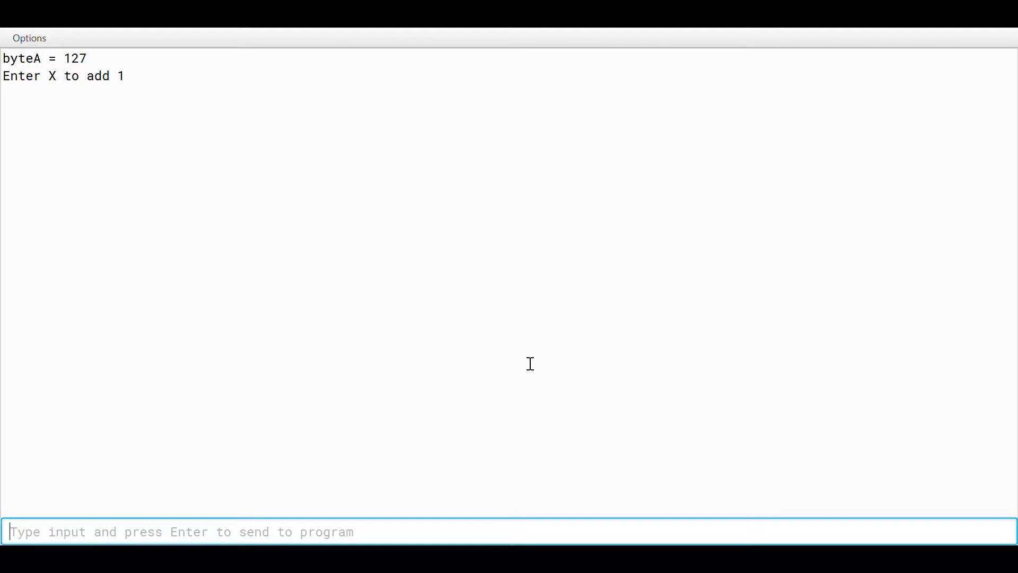
pyautogui.write('X')
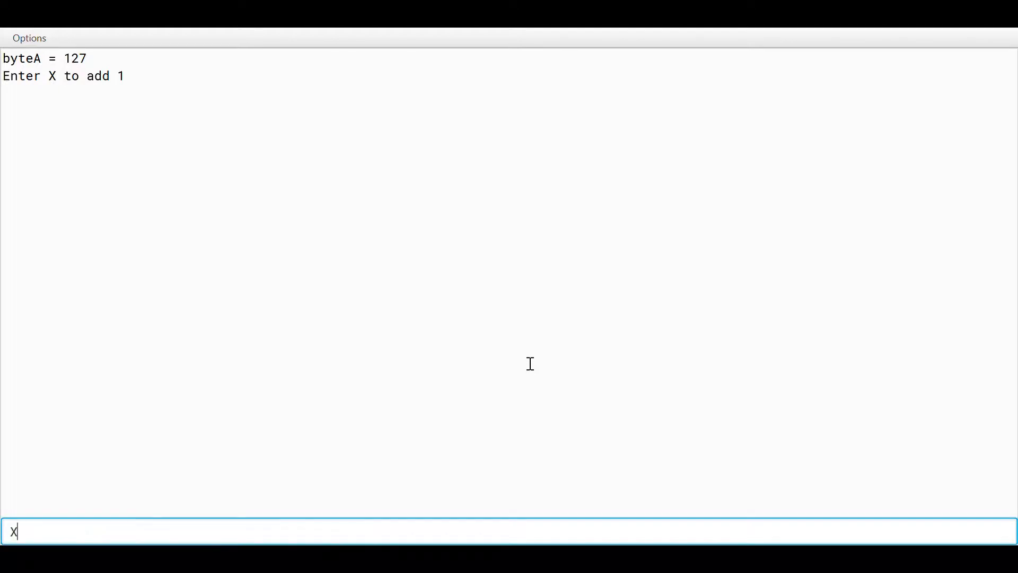
# - Submit X so byteA gets 1 added and overflows from 127 to -128
pyautogui.press('Return')
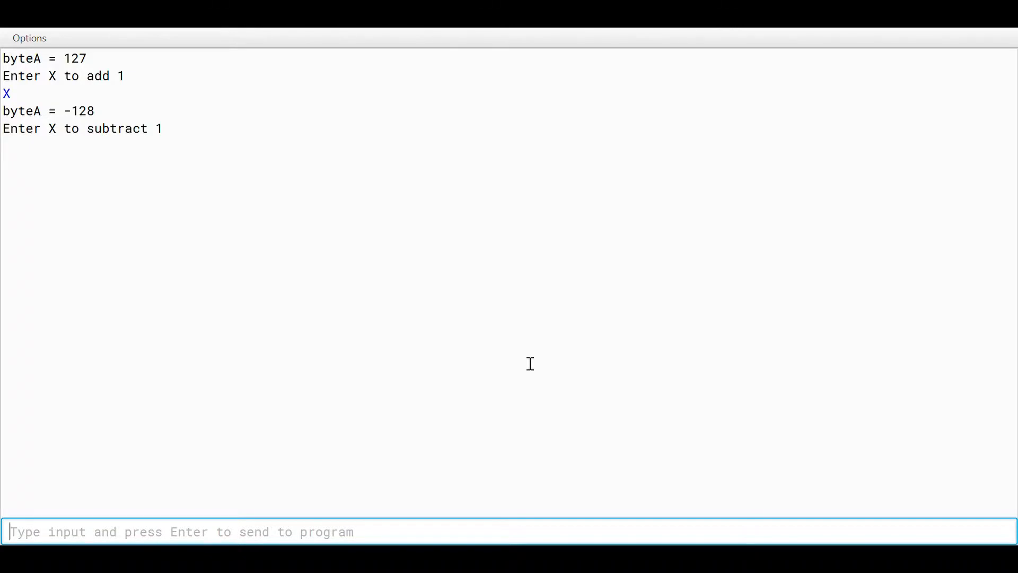
pyautogui.write('X')
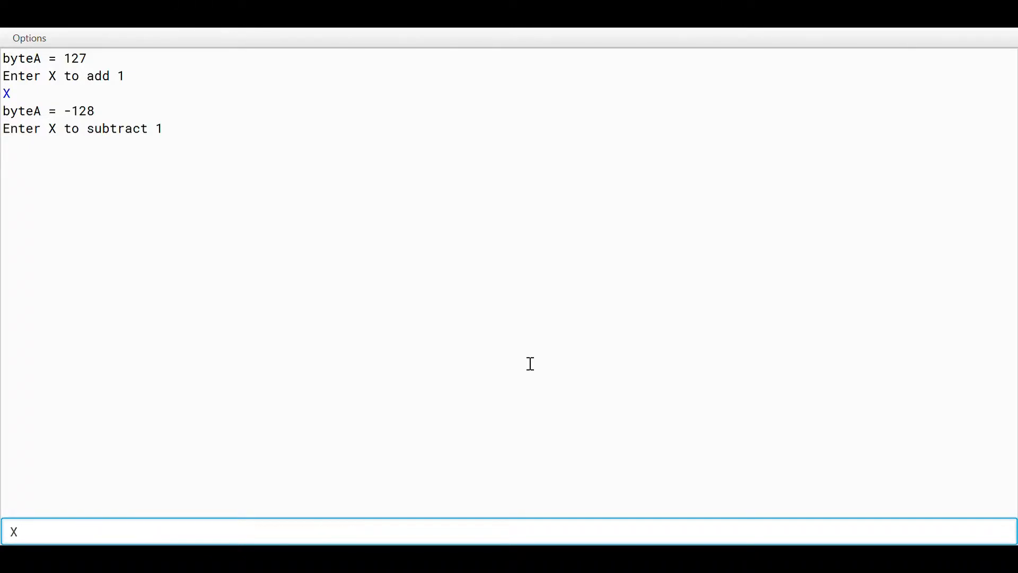